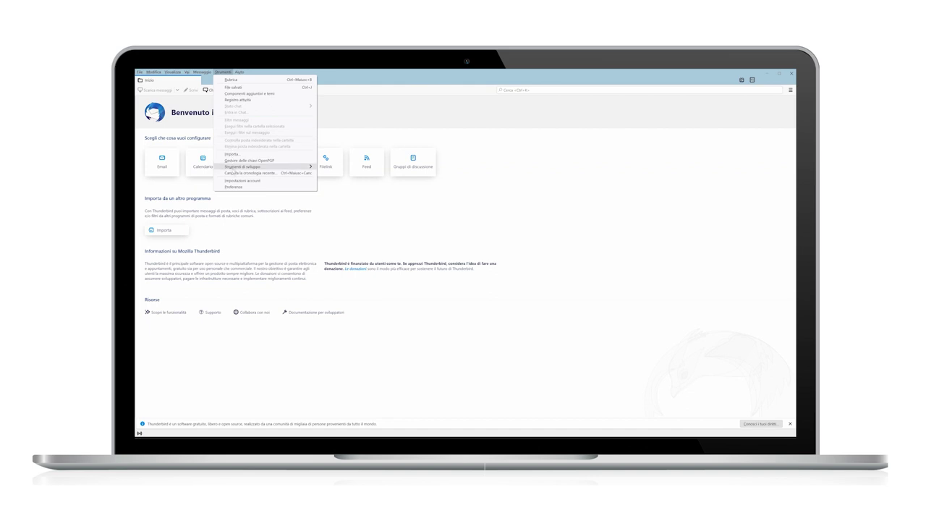
Open the account settings and start adding a new mail account
{"action": "left_click", "coordinate": [233, 181]}
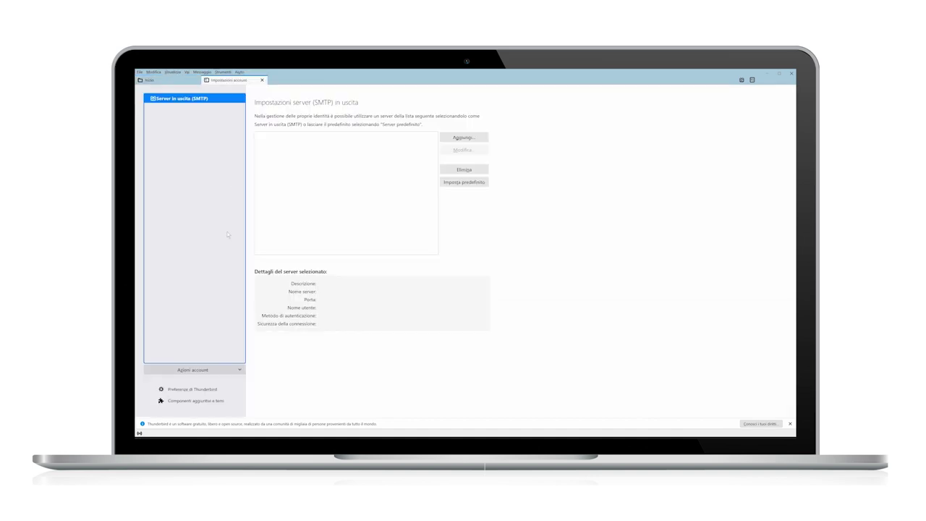
{"action": "left_click", "coordinate": [211, 370]}
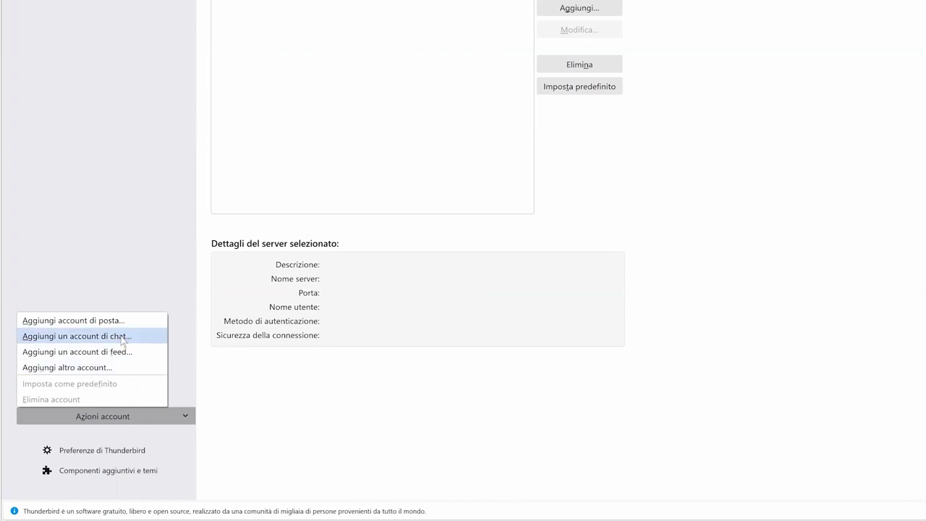
{"action": "left_click", "coordinate": [120, 322]}
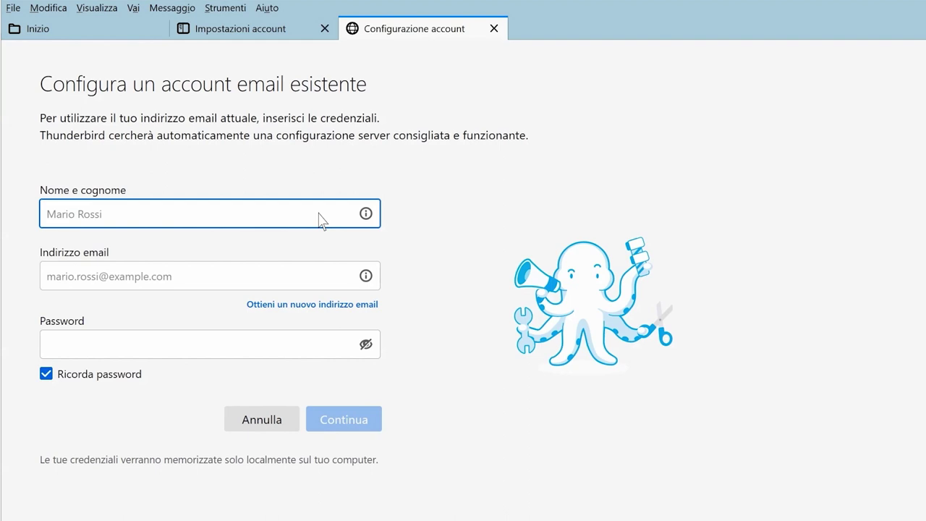
Fill in the account holder's full name and the certified e-mail address for the existing account
{"action": "type", "text": "Mario Bianchi"}
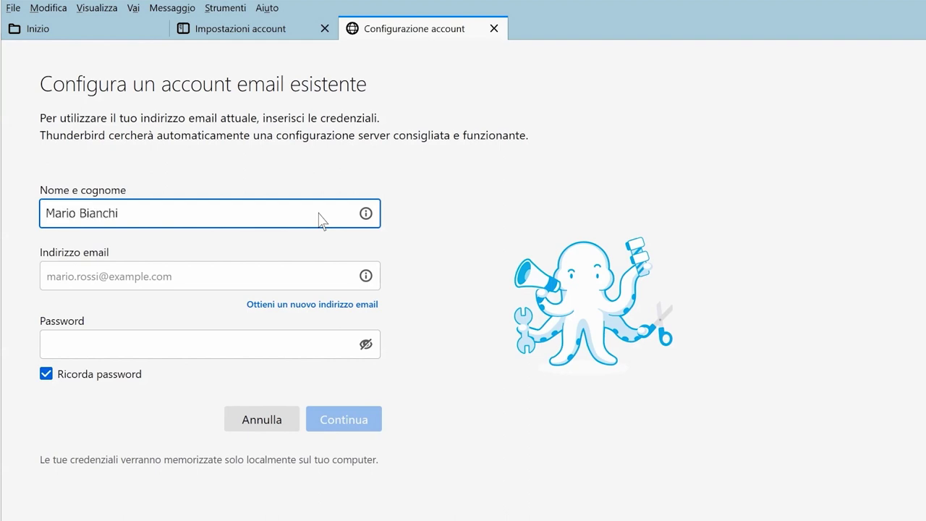
{"action": "left_click", "coordinate": [345, 277]}
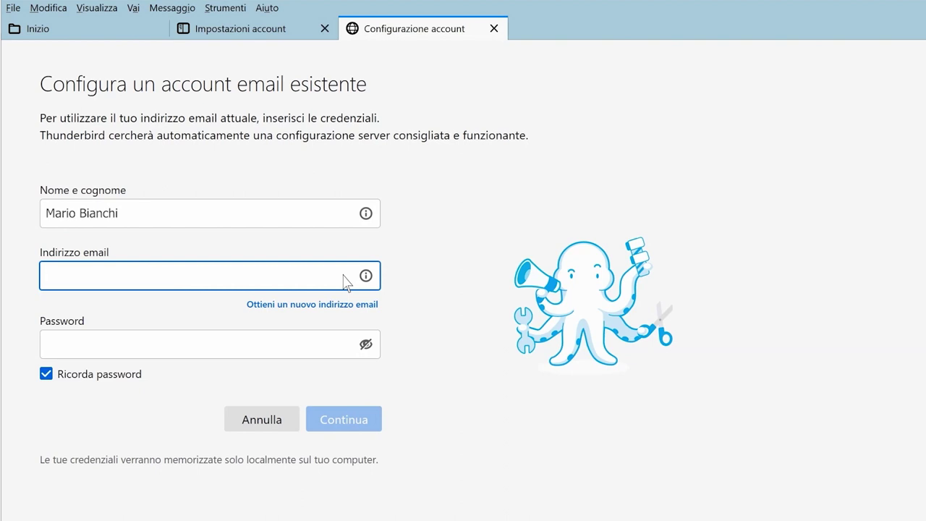
{"action": "key", "text": "ctrl+v"}
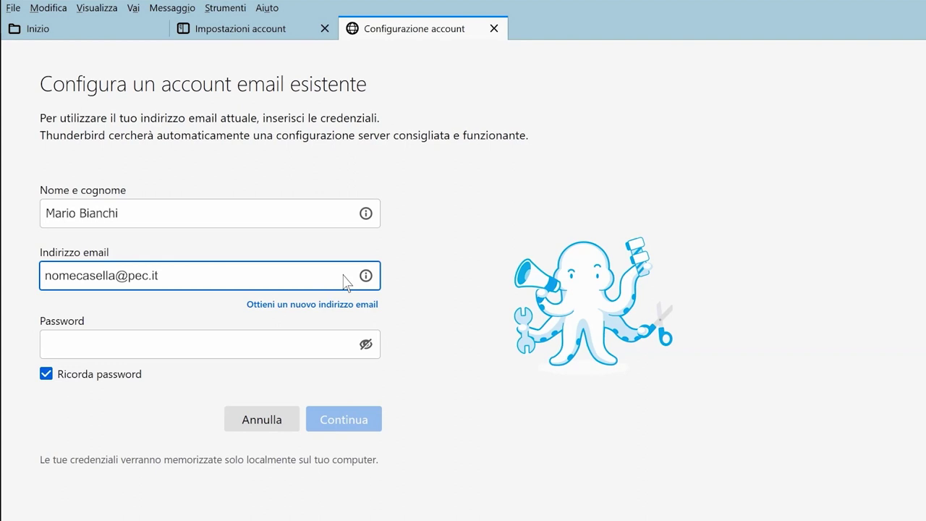
Enter the mailbox password, reveal it briefly to check it, and hide it again
{"action": "left_click", "coordinate": [348, 342]}
{"action": "key", "text": "ctrl+v"}
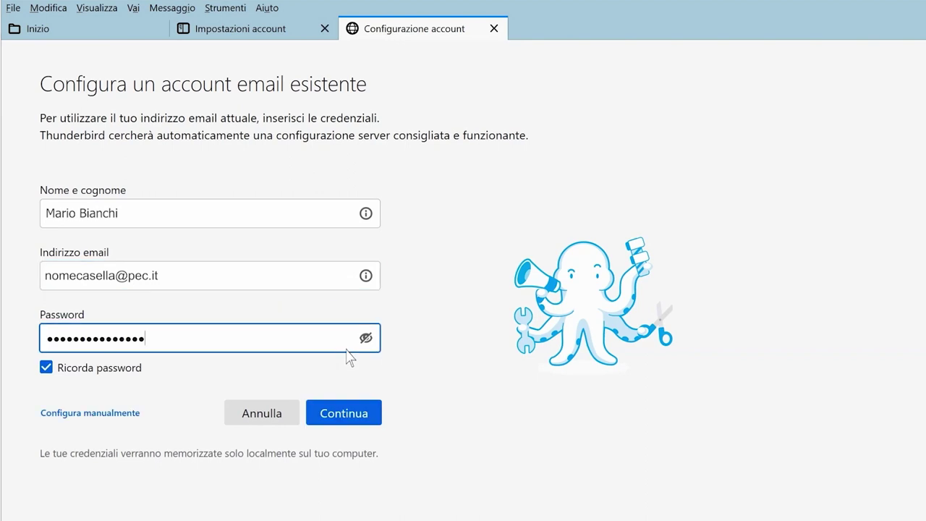
{"action": "left_click", "coordinate": [350, 357]}
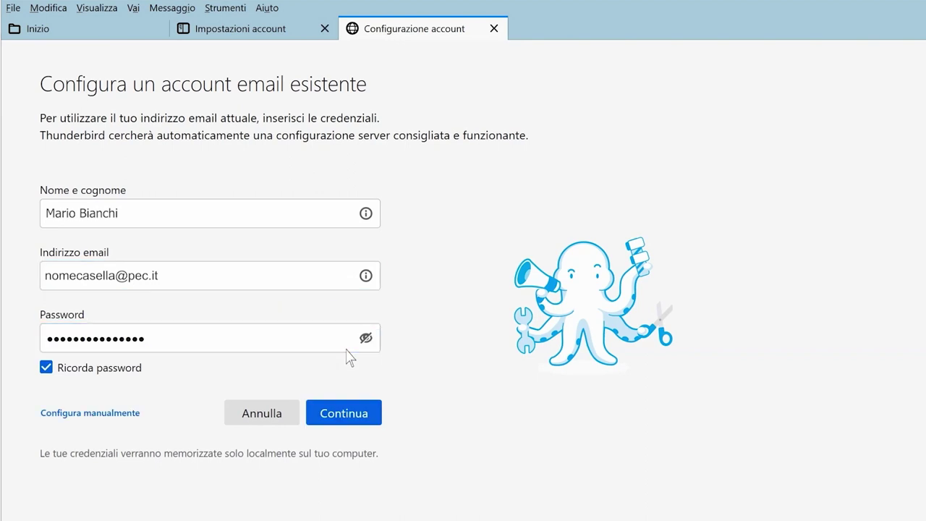
{"action": "left_click", "coordinate": [367, 339]}
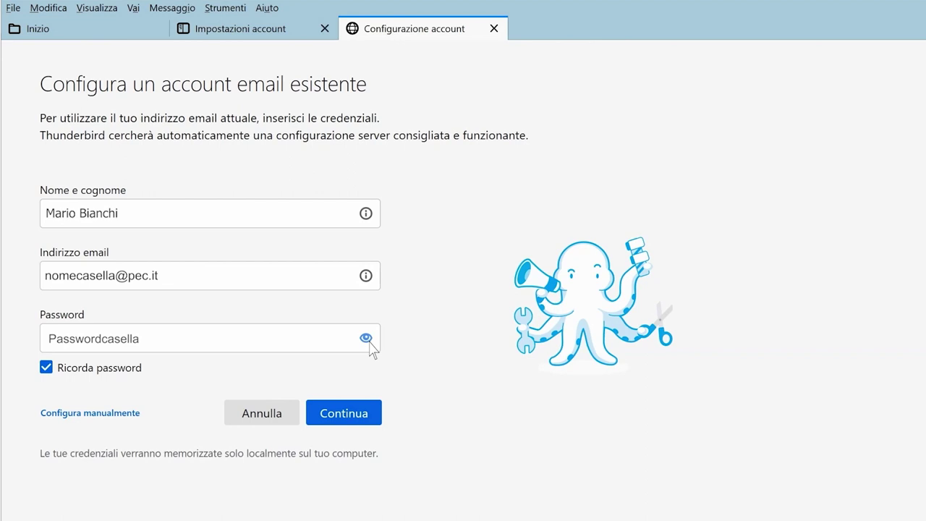
{"action": "left_click", "coordinate": [367, 340]}
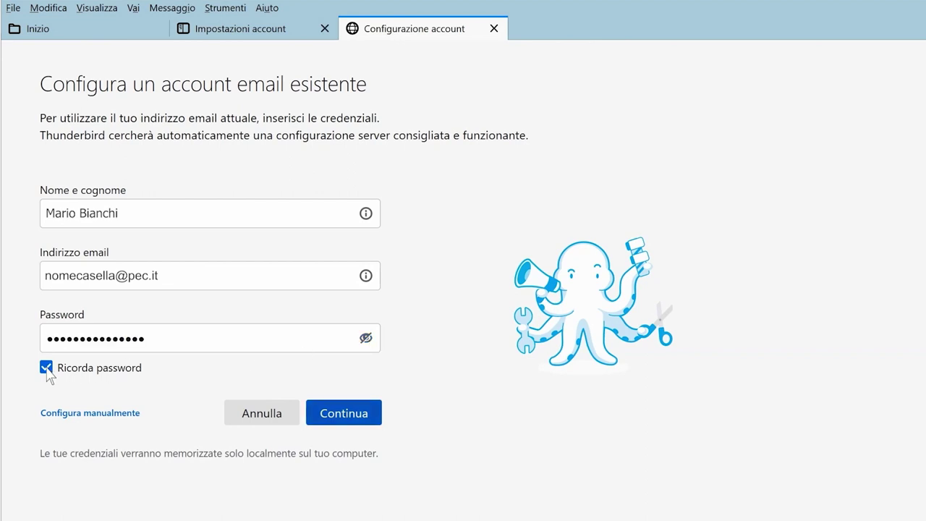
Look up the server configuration, create the account with the IMAP option, and finish the account setup
{"action": "left_click", "coordinate": [360, 418]}
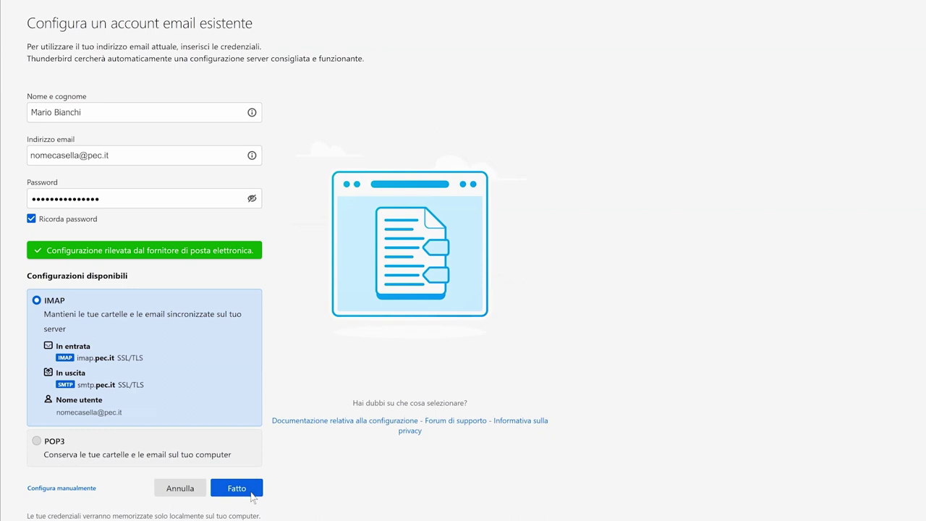
{"action": "left_click", "coordinate": [252, 495]}
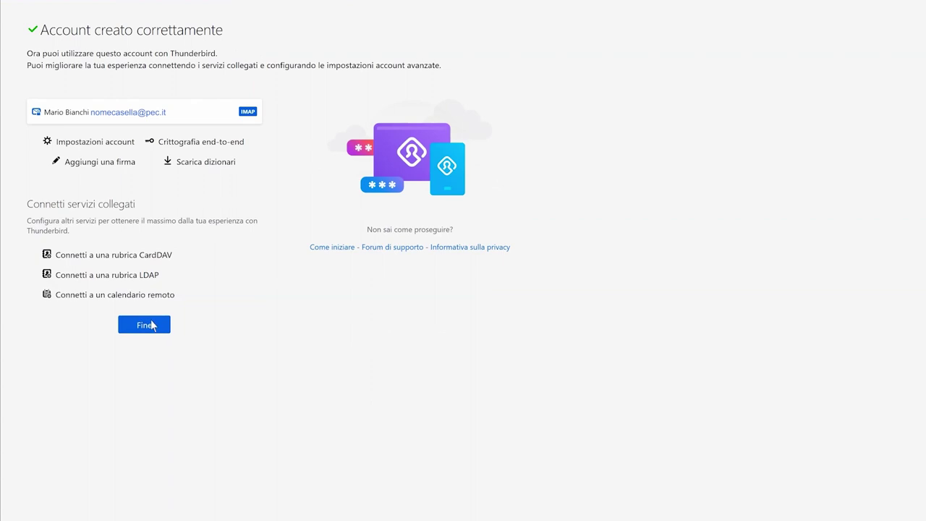
{"action": "left_click", "coordinate": [153, 326]}
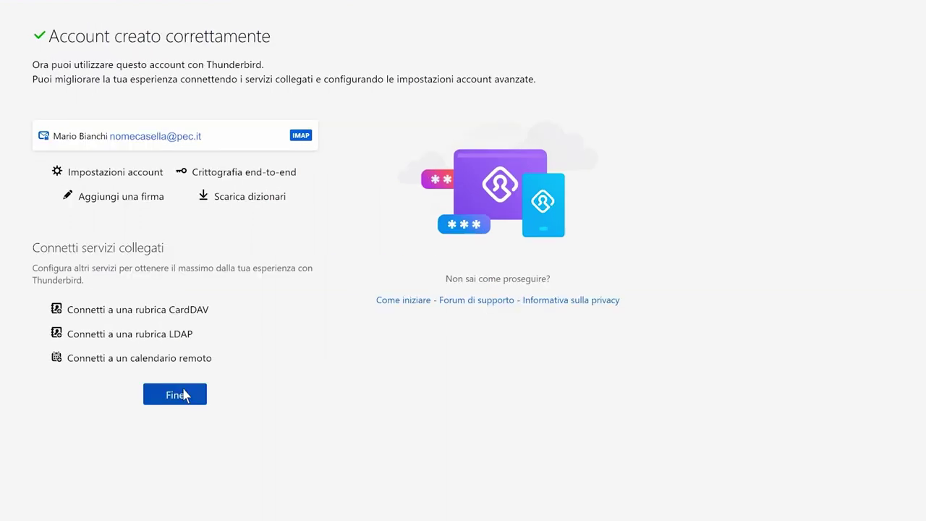
{"action": "left_click", "coordinate": [178, 394]}
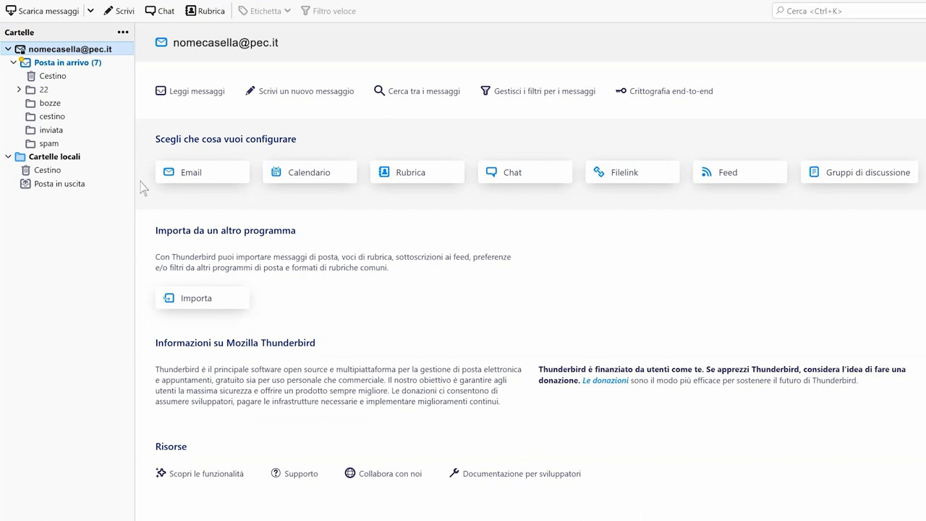
In the new account's server settings, change the incoming IMAP server name to imaps.pec.aruba.it
{"action": "right_click", "coordinate": [115, 51]}
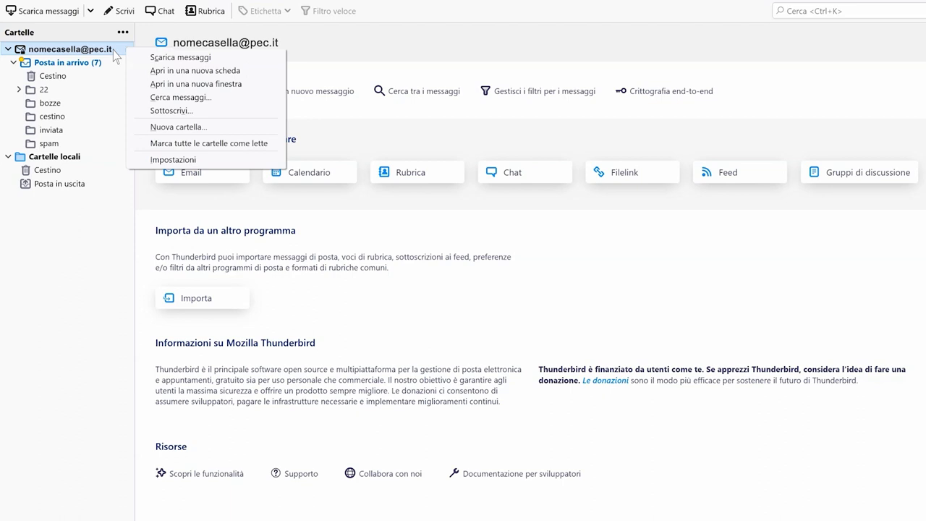
{"action": "left_click", "coordinate": [203, 161]}
{"action": "left_click", "coordinate": [181, 48]}
{"action": "left_click", "coordinate": [564, 86]}
{"action": "key", "text": "BackSpace"}
{"action": "key", "text": "BackSpace"}
{"action": "key", "text": "BackSpace"}
{"action": "key", "text": "BackSpace"}
{"action": "key", "text": "BackSpace"}
{"action": "key", "text": "BackSpace"}
{"action": "key", "text": "BackSpace"}
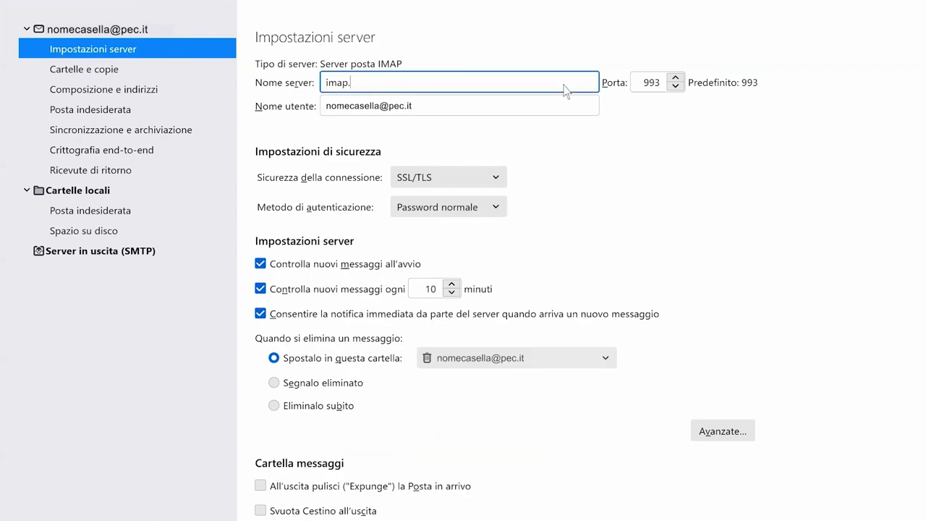
{"action": "type", "text": "s.pec.aruba.it"}
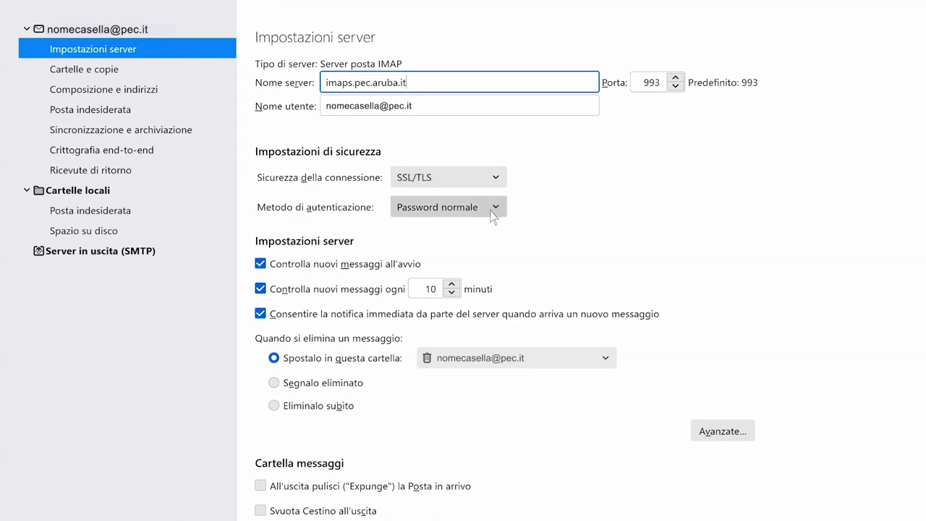
Open the default outgoing SMTP server for editing and set its description to the account holder's full name
{"action": "left_click", "coordinate": [179, 261]}
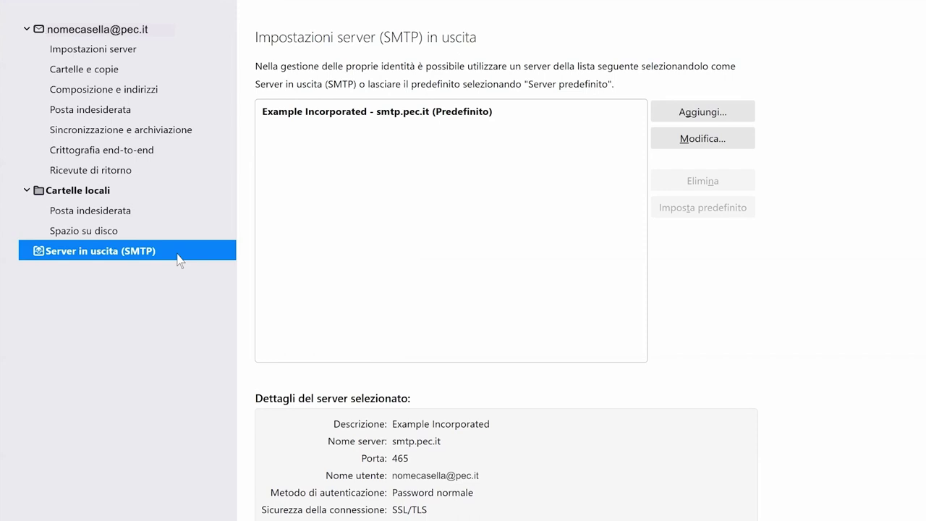
{"action": "left_click", "coordinate": [554, 120]}
{"action": "left_click", "coordinate": [554, 120]}
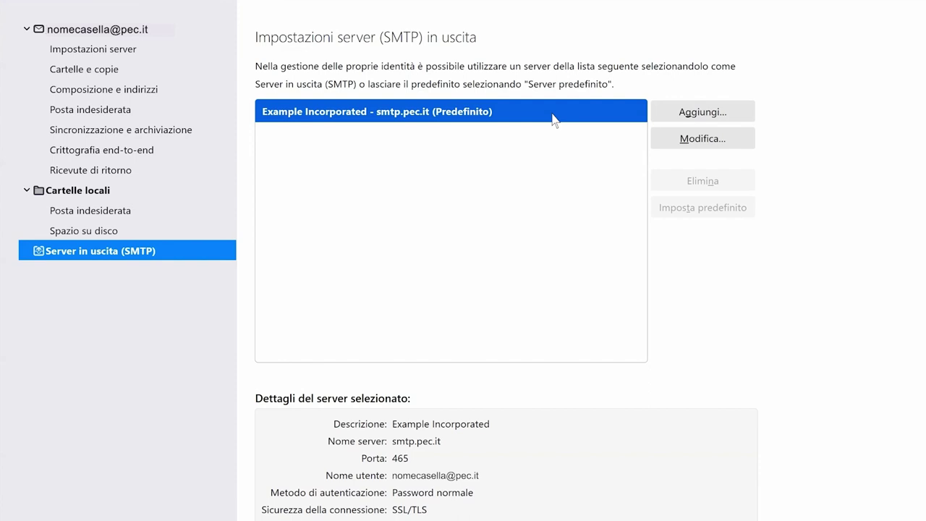
{"action": "left_click", "coordinate": [703, 141]}
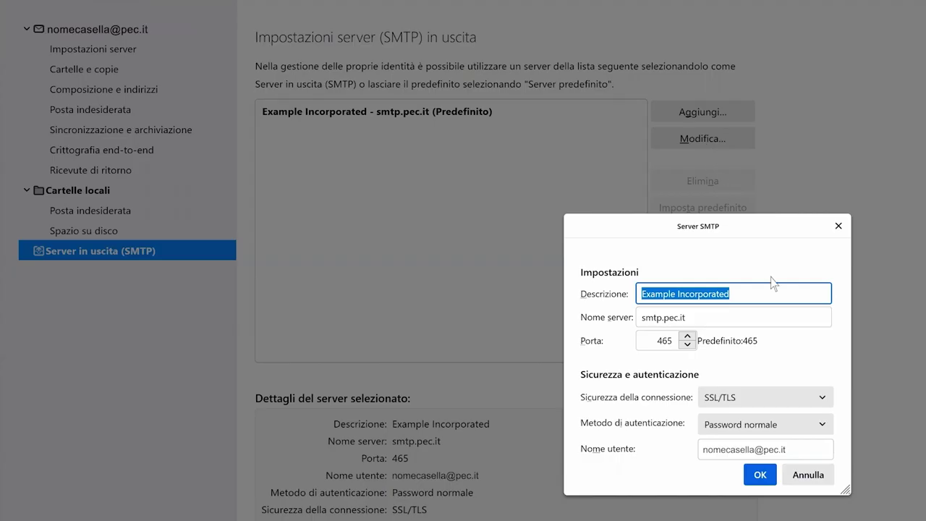
{"action": "type", "text": "Mario Bianchi"}
{"action": "key", "text": "Tab"}
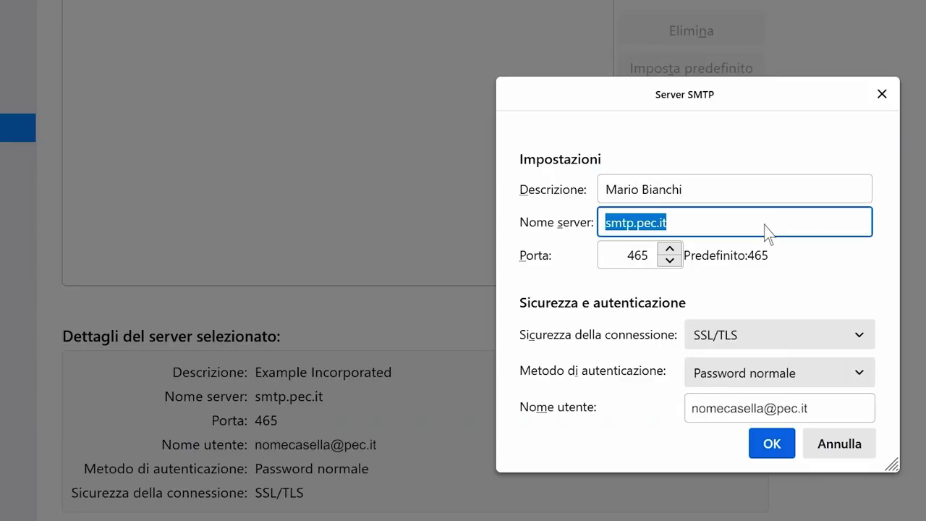
Change the outgoing SMTP server name to smtps.pec.aruba.it
{"action": "key", "text": "End"}
{"action": "key", "text": "BackSpace"}
{"action": "key", "text": "BackSpace"}
{"action": "key", "text": "BackSpace"}
{"action": "key", "text": "BackSpace"}
{"action": "key", "text": "BackSpace"}
{"action": "key", "text": "BackSpace"}
{"action": "key", "text": "BackSpace"}
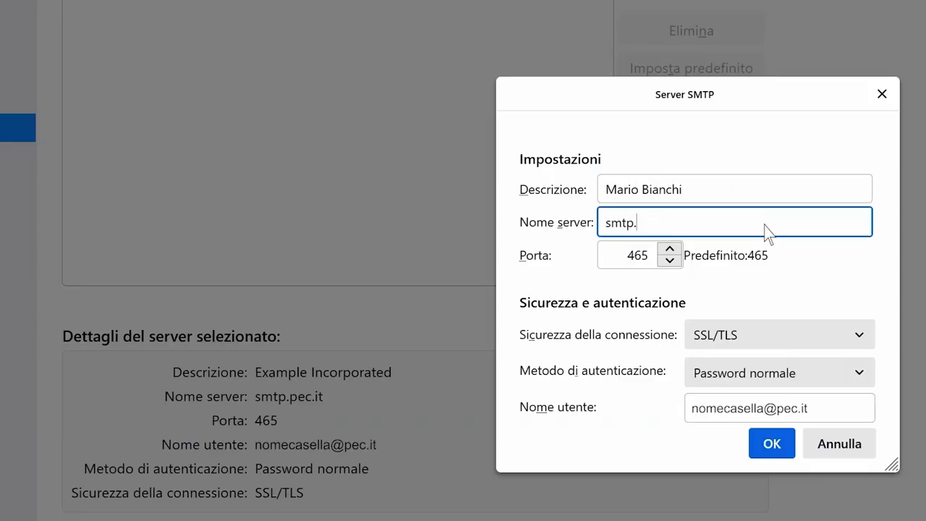
{"action": "type", "text": "s.pec.aruba.it"}
{"action": "left_click", "coordinate": [641, 263]}
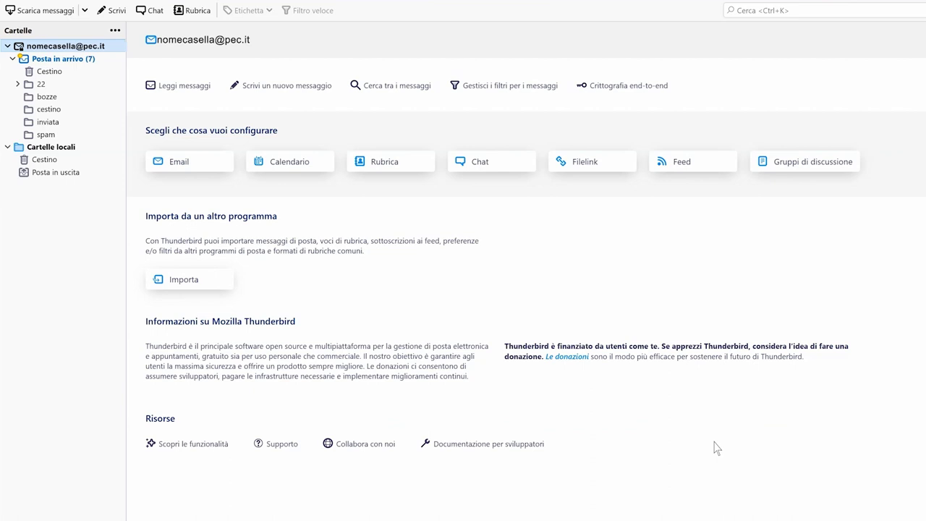
Download the account's messages, entering the mailbox password when asked and choosing to store it in the password manager
{"action": "left_click", "coordinate": [73, 11]}
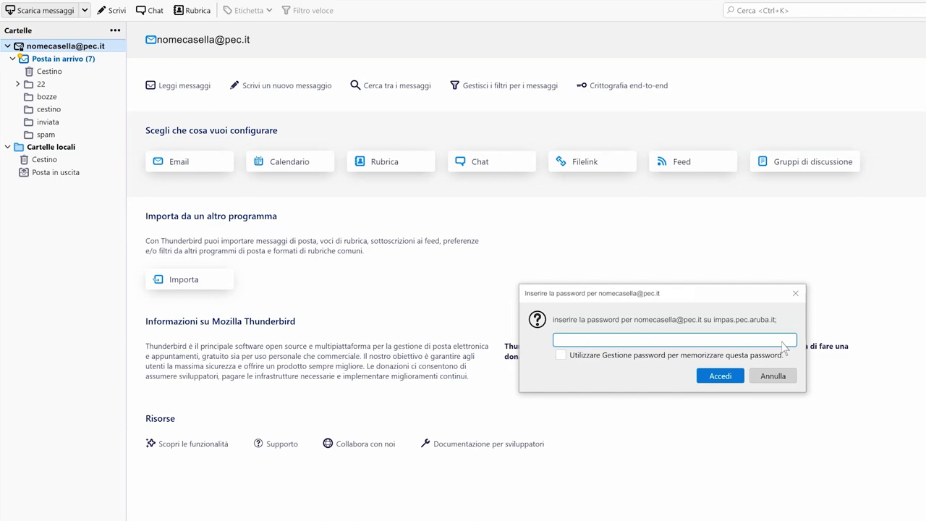
{"action": "key", "text": "ctrl+v"}
{"action": "left_click", "coordinate": [560, 355]}
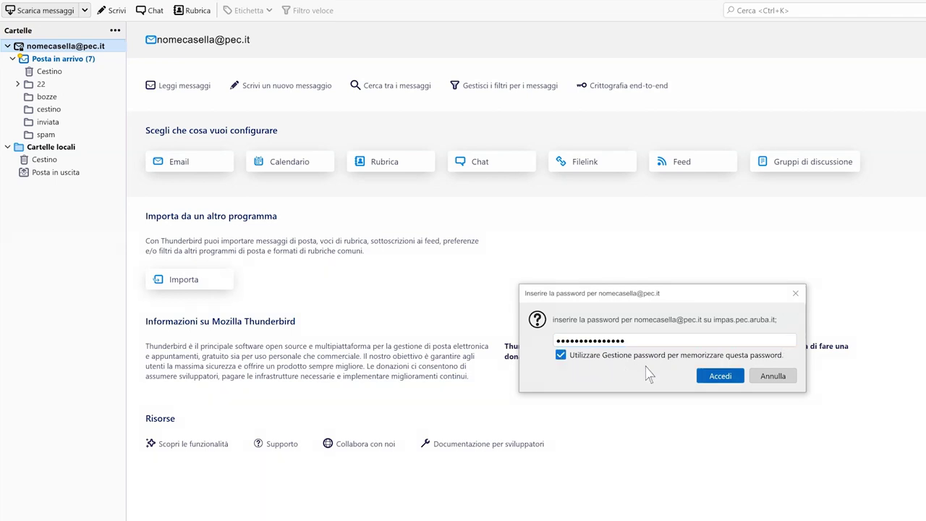